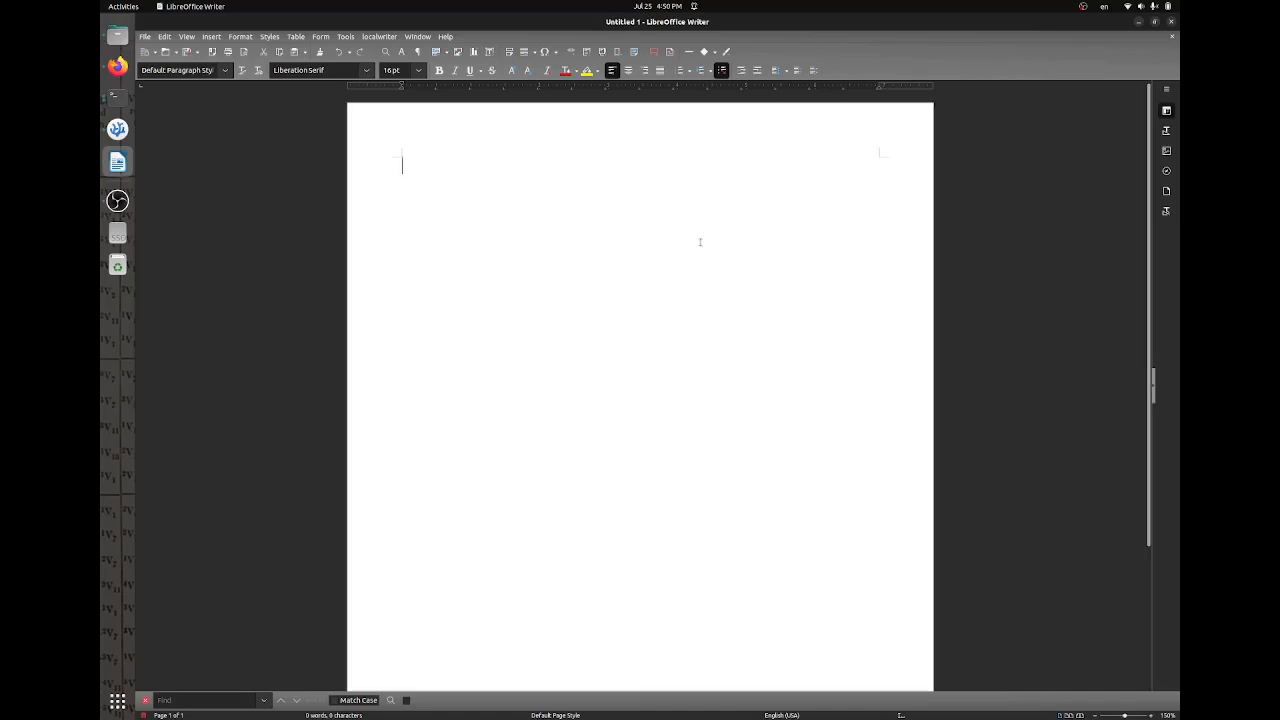
Write the title "Outline of science fiction story" with "1." below it, and extend the entire text using Extend Selection.
text(outline of)
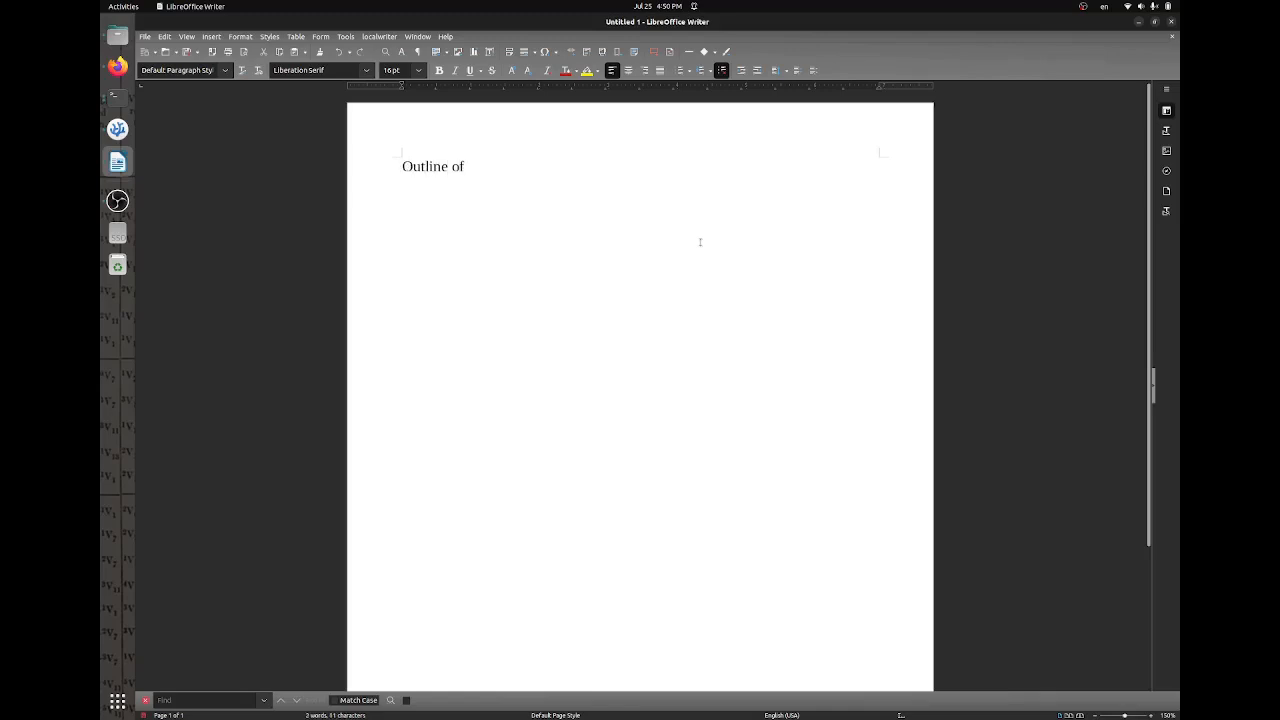
text( science fiction story)
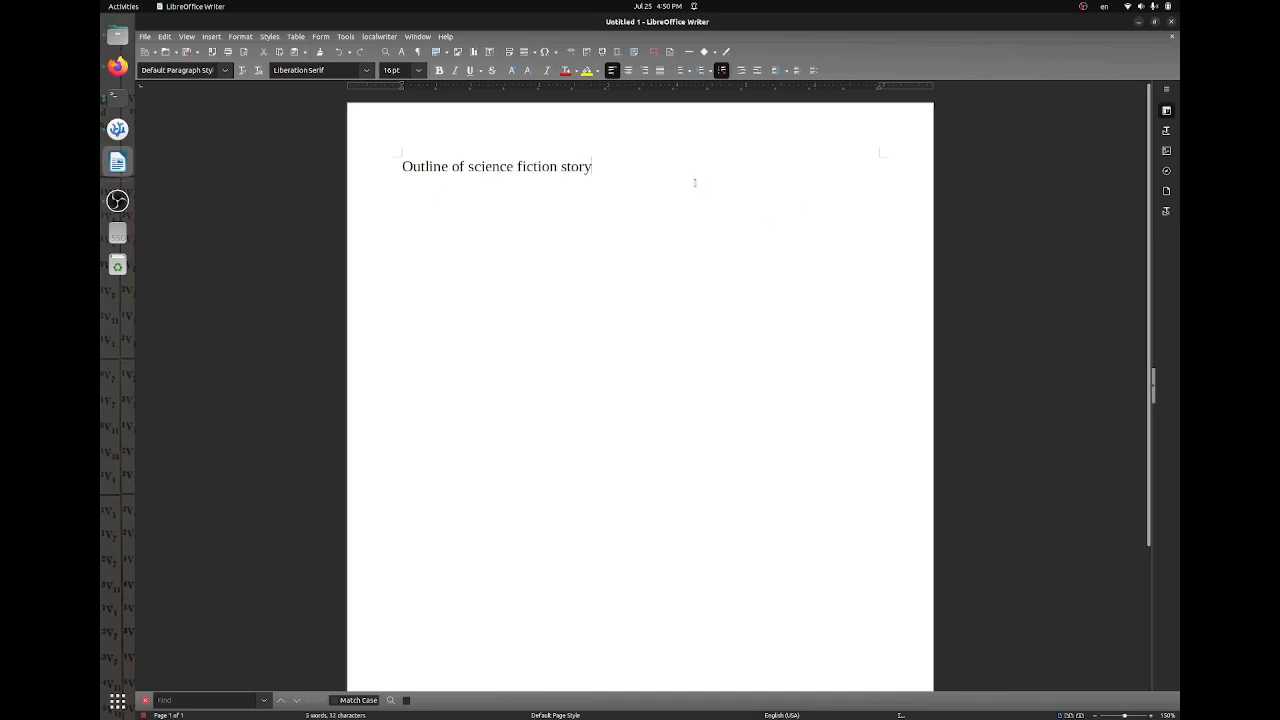
text(1.)
key(ctrl+a)
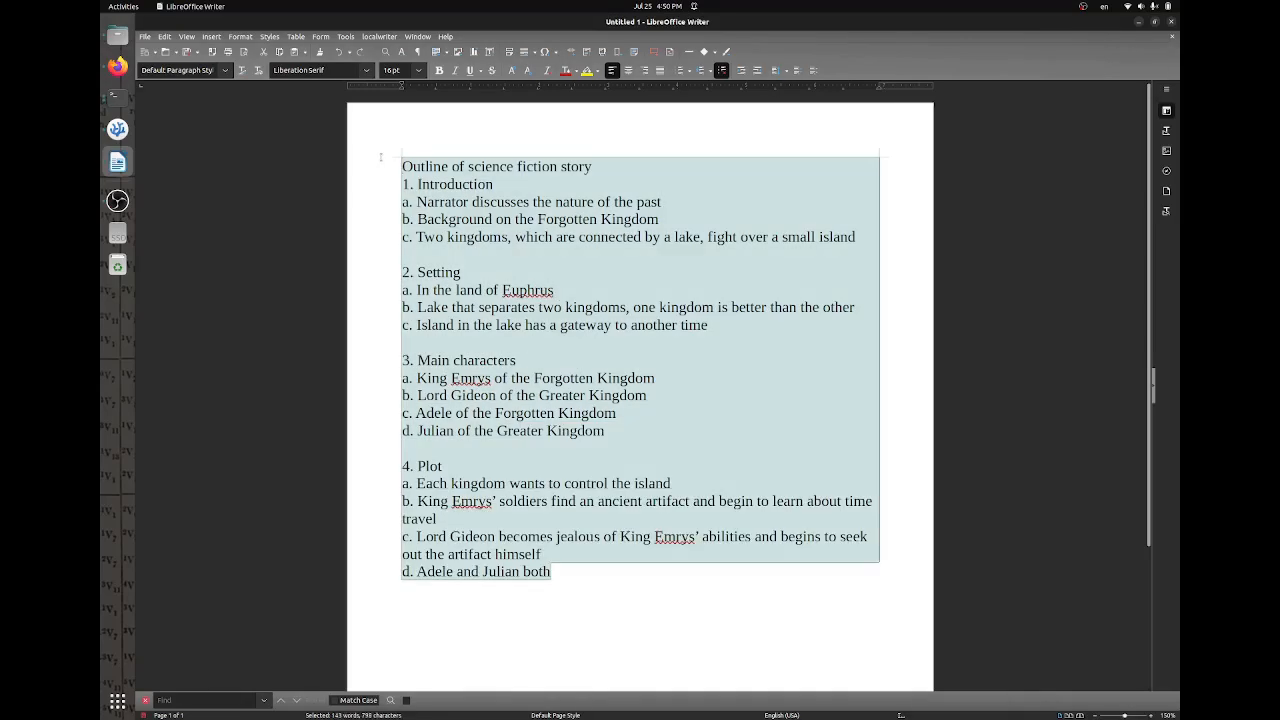
Add the line "Detailed Character Biographices" below the outline, separated from it by a blank line.
click(395, 193)
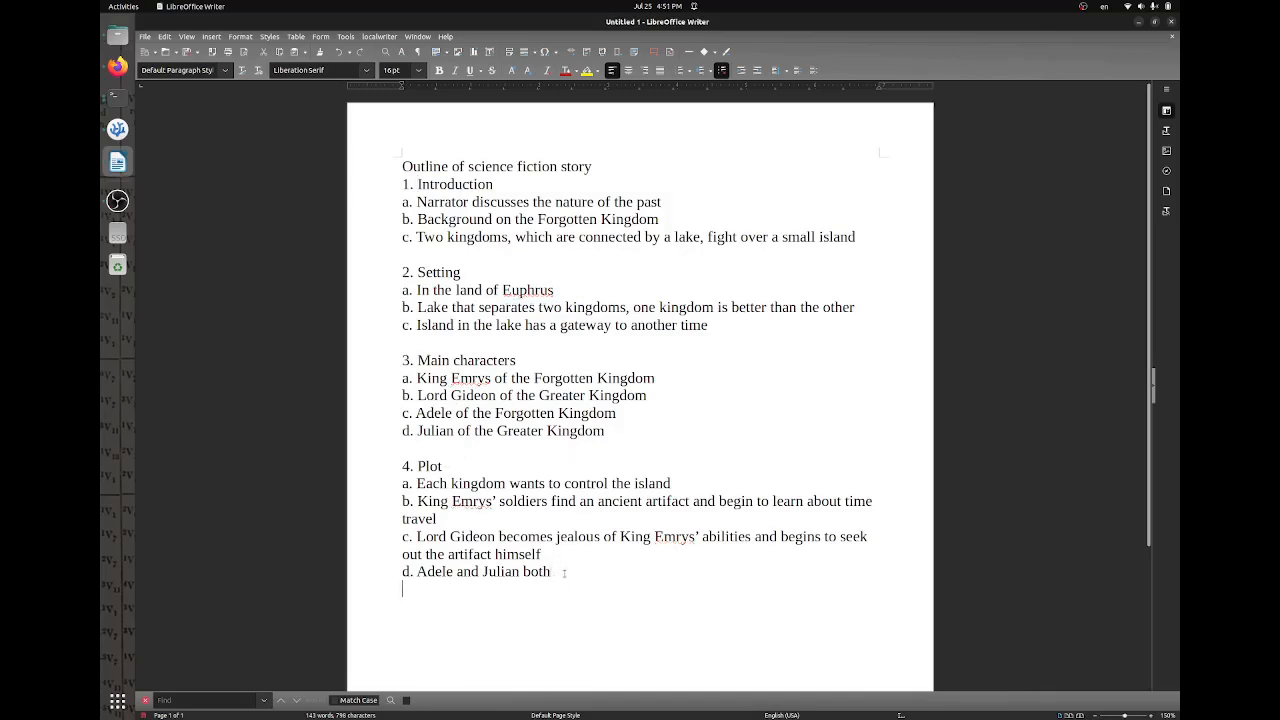
text(Detailed Cha)
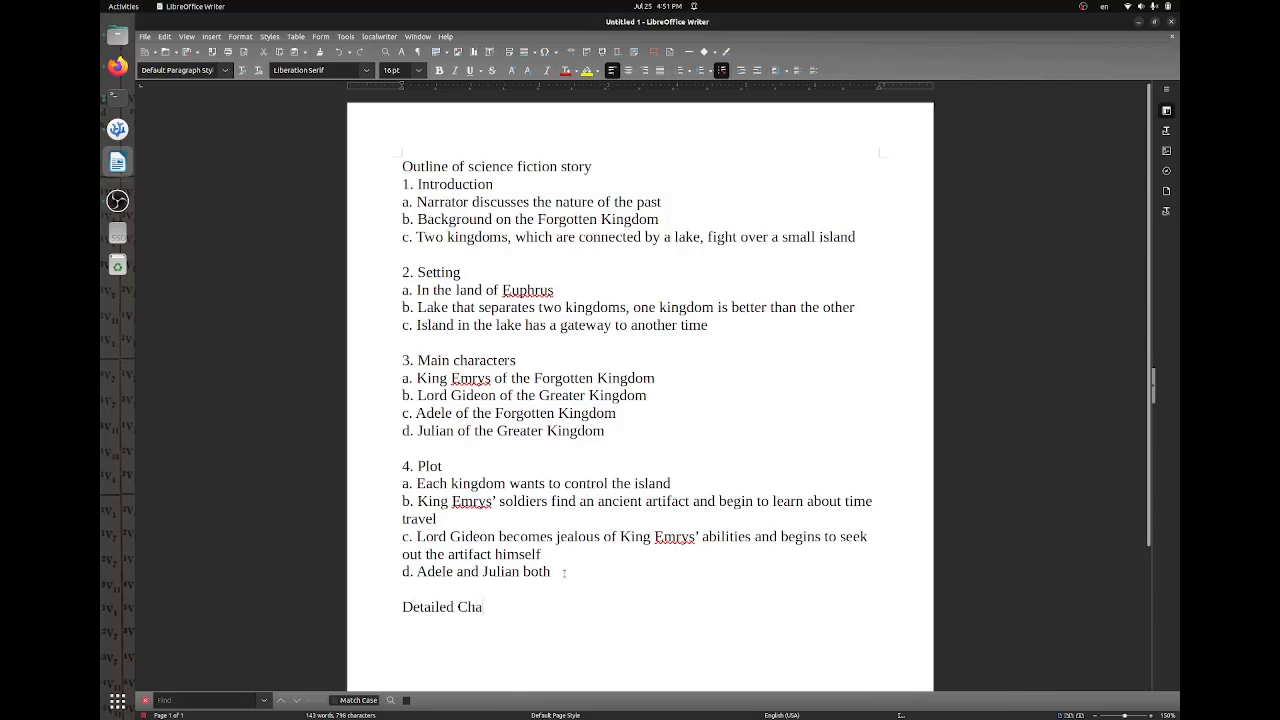
text(racter Biographices)
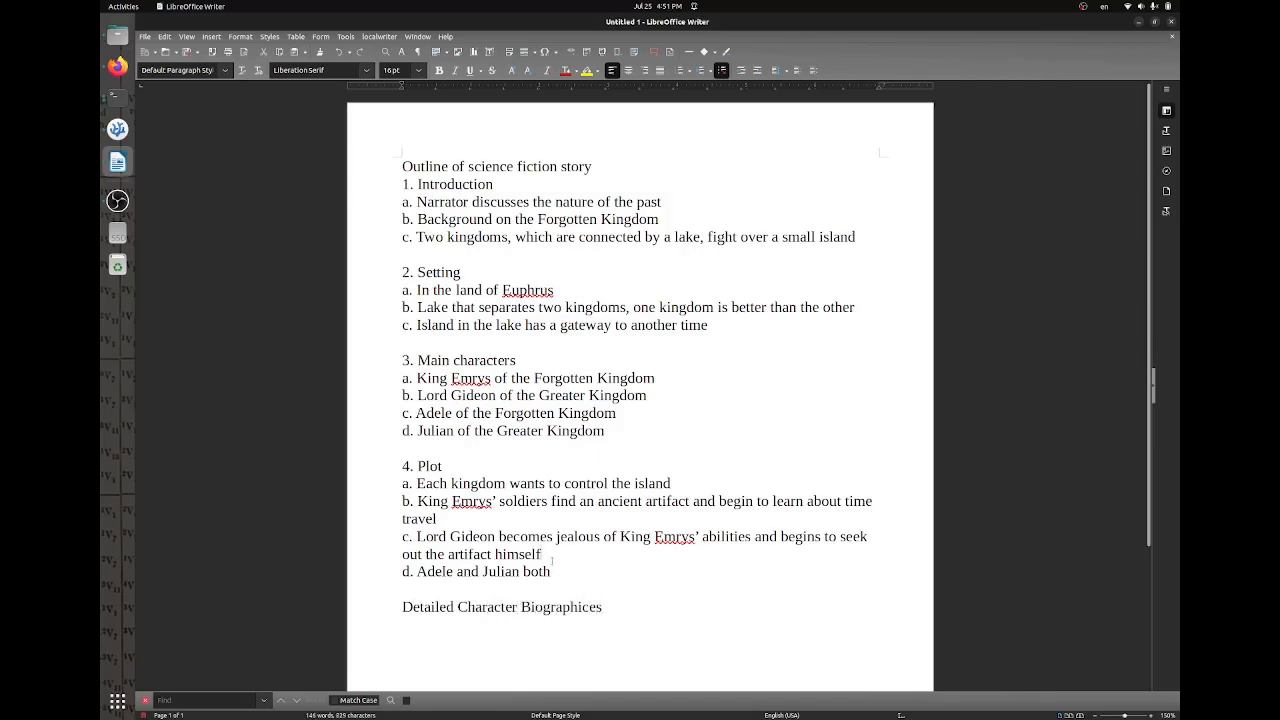
Delete the entire "4. Plot" section and the surplus blank line above the character biographies heading.
drag(542, 555, 347, 468)
drag(551, 572, 327, 470)
key(BackSpace)
key(BackSpace)
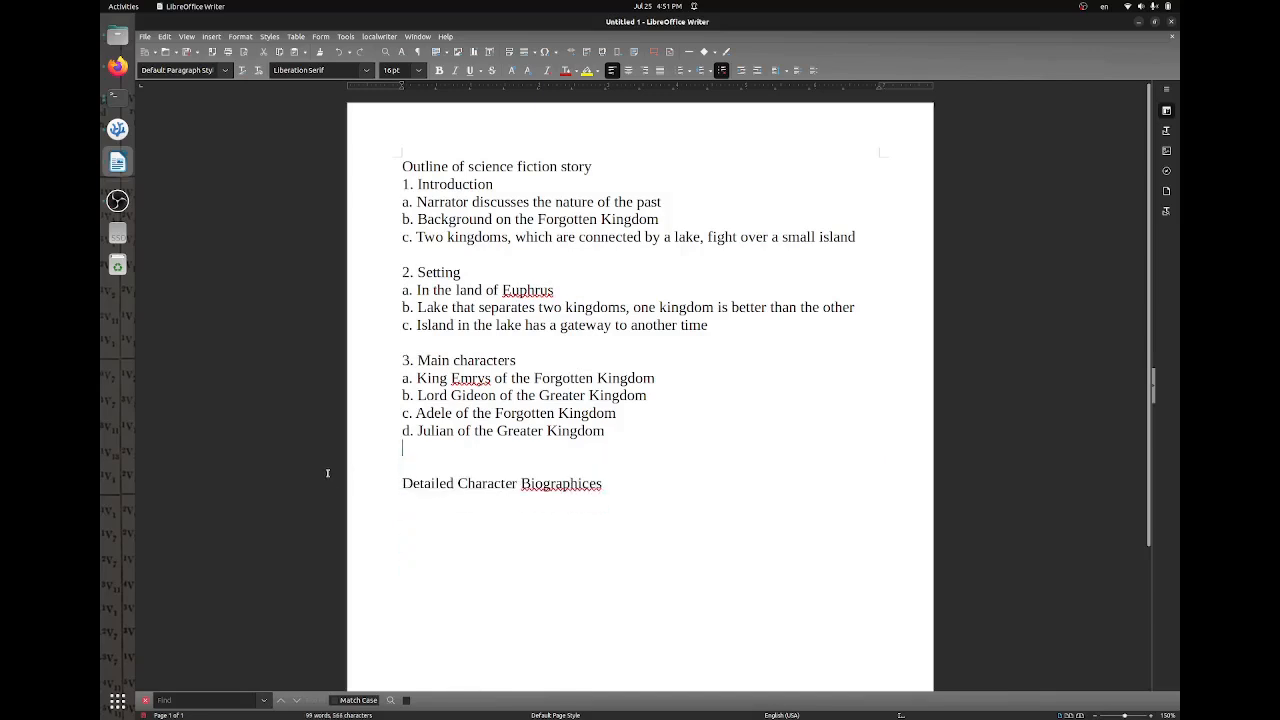
key(BackSpace)
Correct the misspelled last word of the character heading to "Biographies", leaving no colon after it.
right_click(581, 466)
click(586, 480)
click(607, 467)
text(:)
drag(607, 467, 358, 142)
click(646, 469)
key(BackSpace)
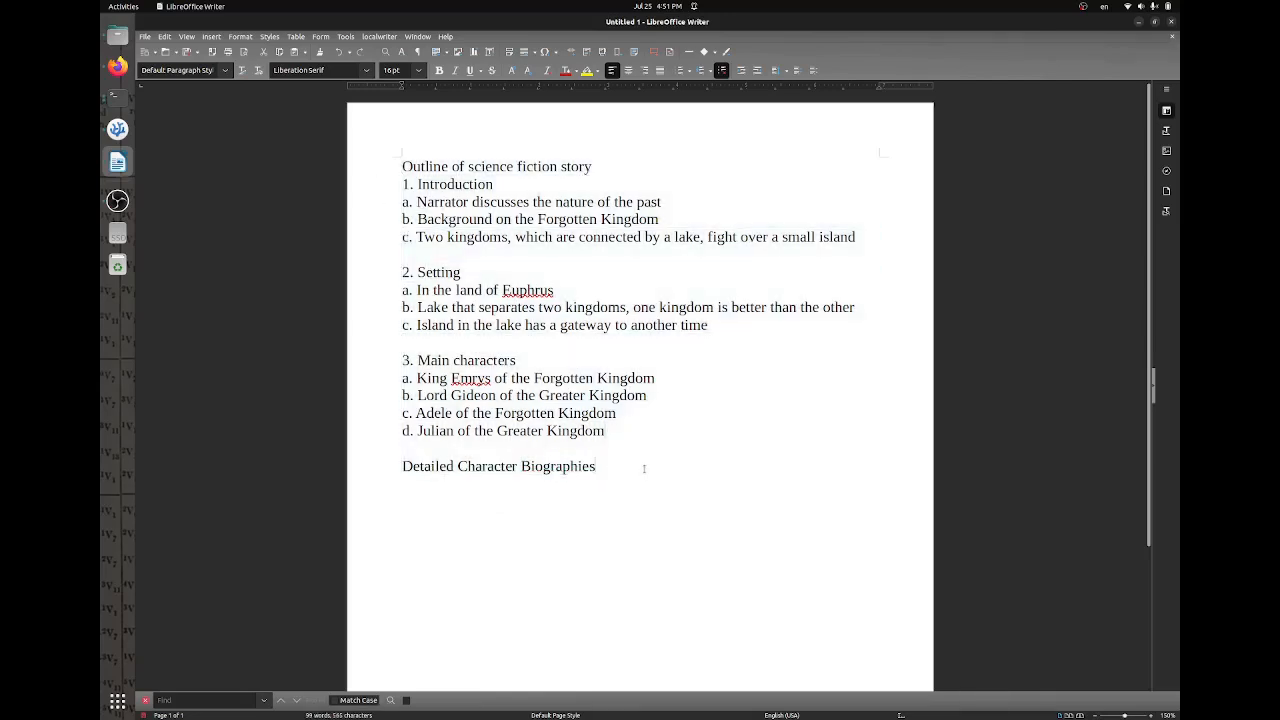
Extend the text from the outline title through "Detailed Character Biographies" using Extend Selection, and review the generated biographies.
drag(643, 467, 336, 134)
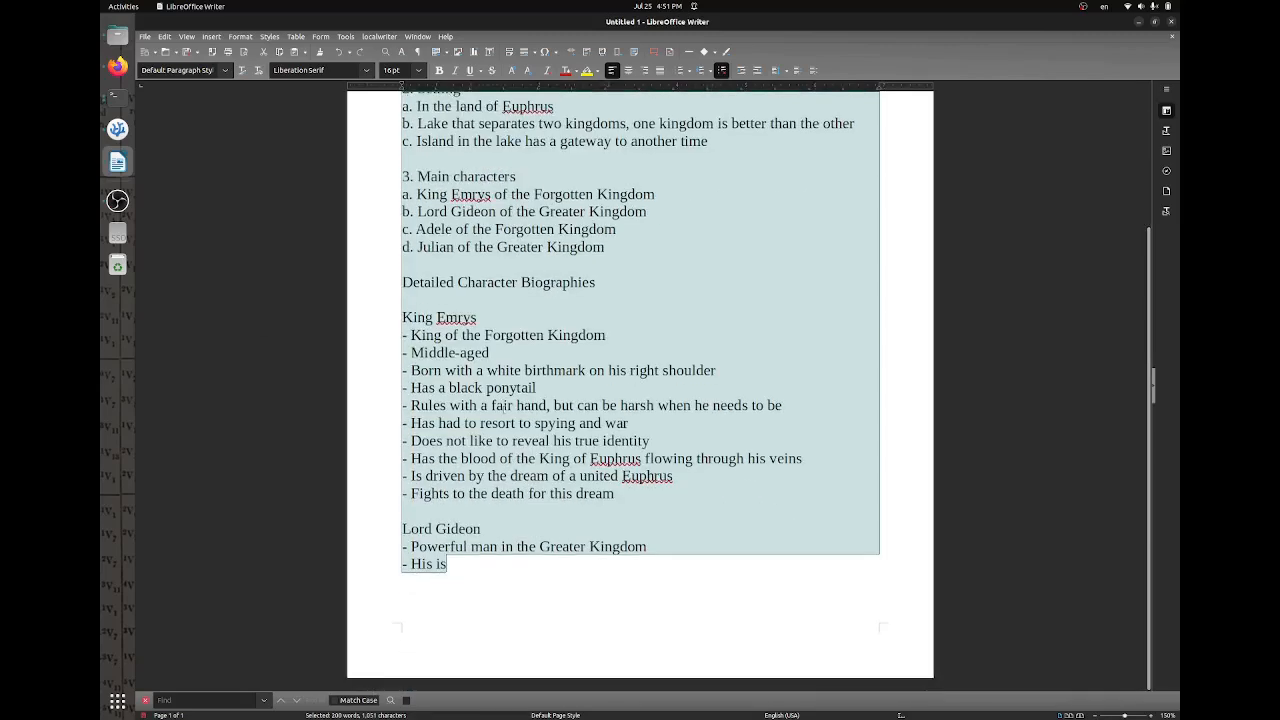
click(498, 386)
scroll(497, 353, up, 4)
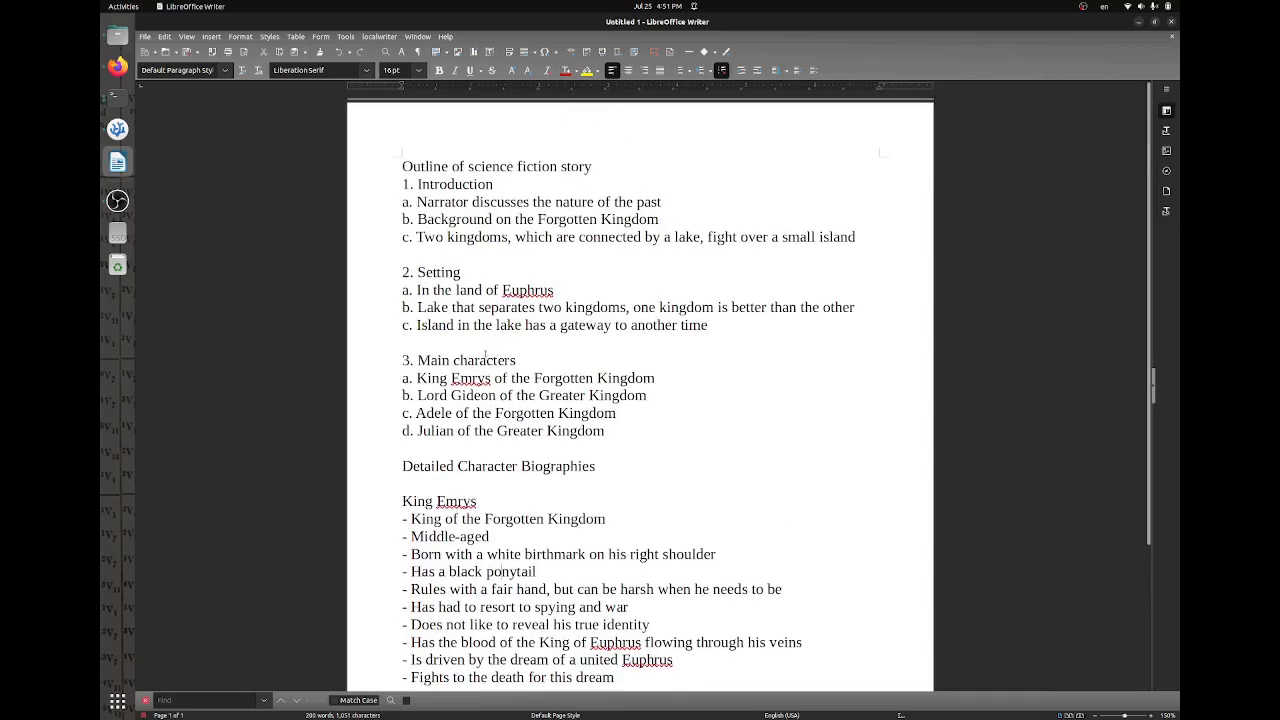
scroll(483, 357, down, 1)
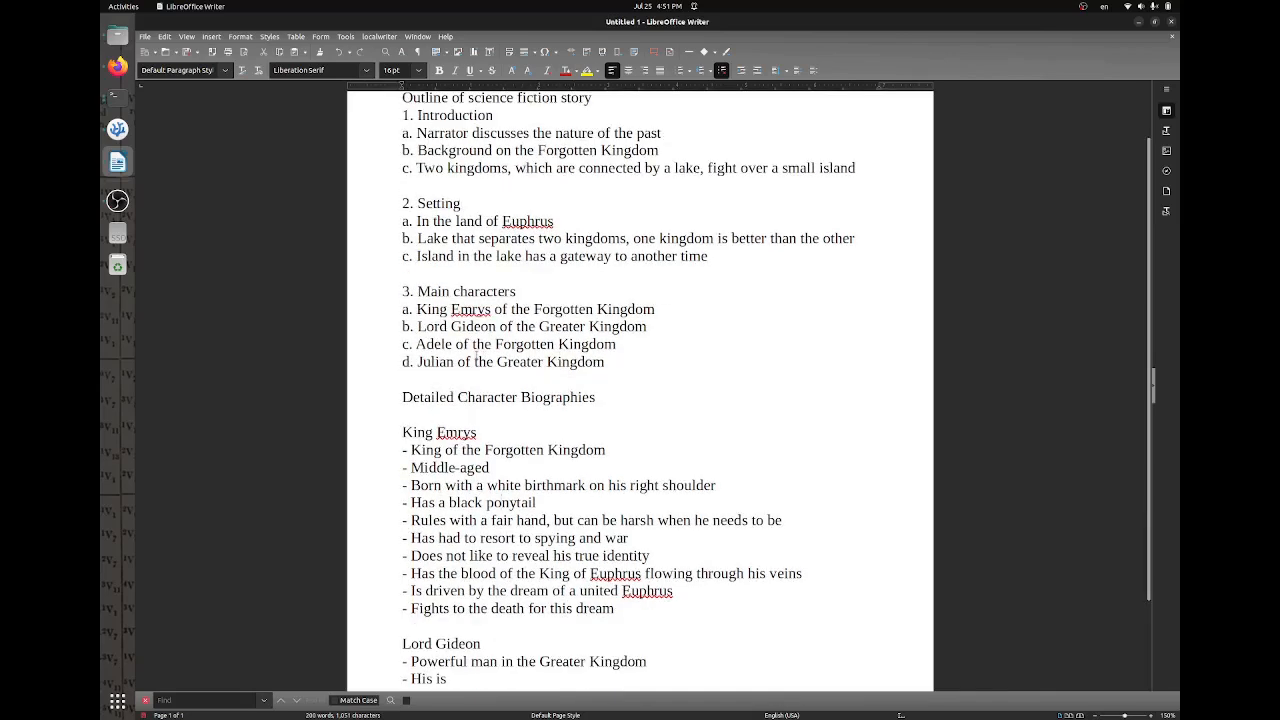
scroll(476, 355, down, 1)
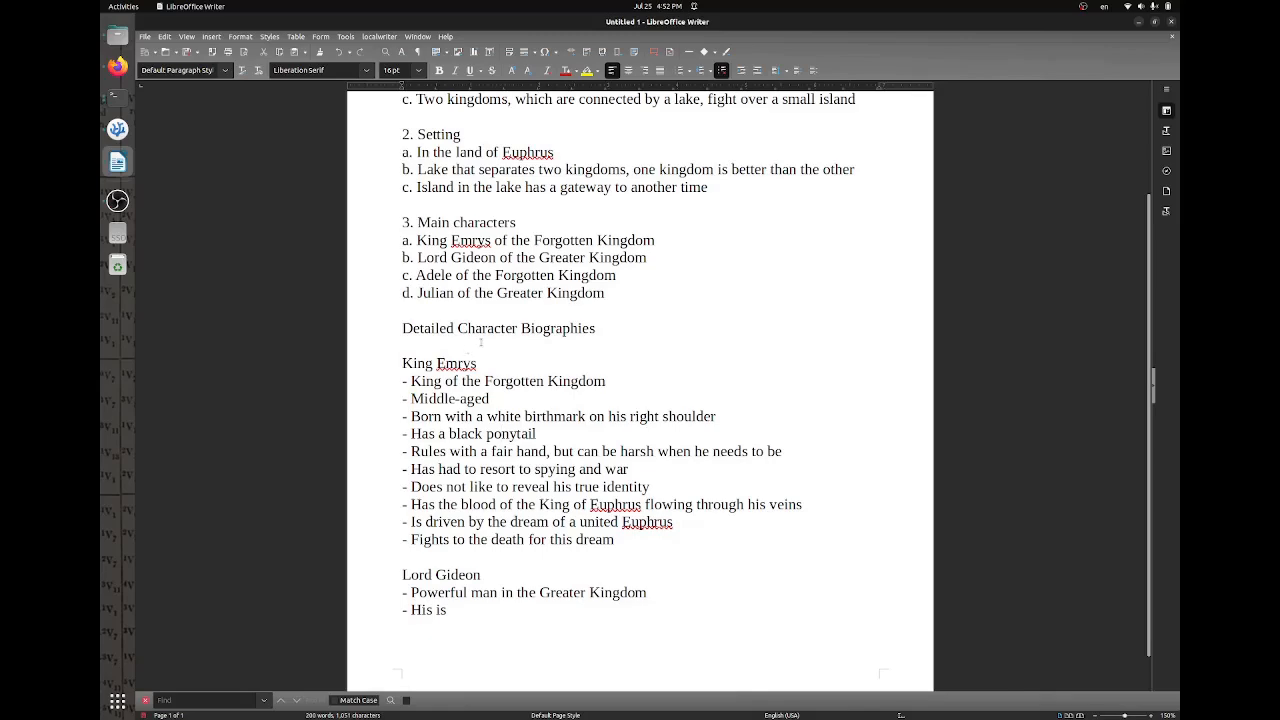
Delete the whole outline and the character biographies to leave an empty document.
scroll(480, 428, up, 3)
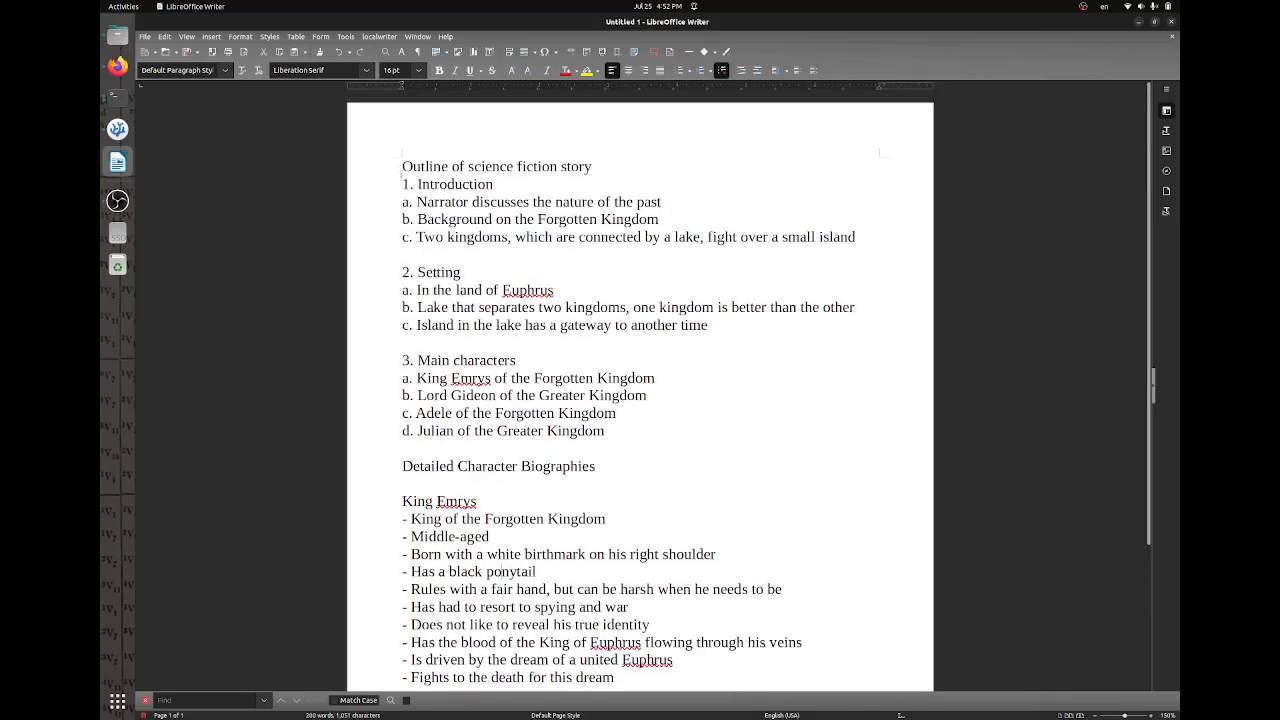
drag(402, 166, 483, 634)
key(Delete)
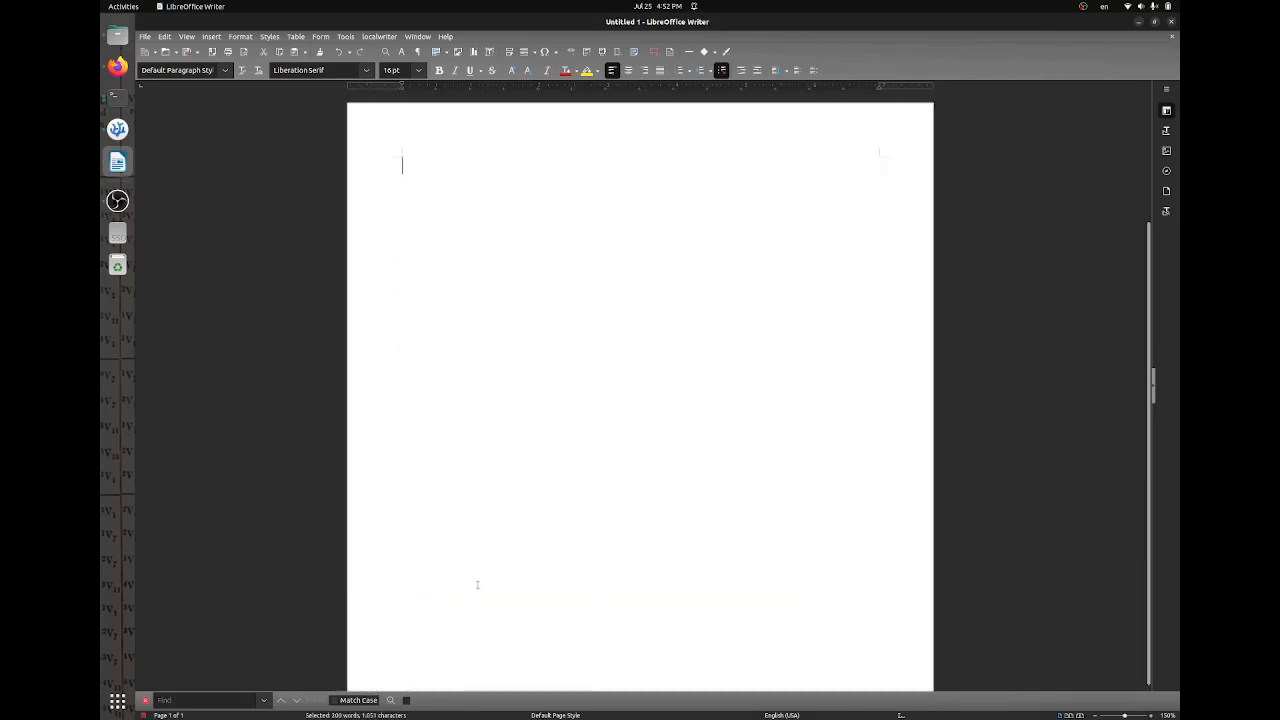
Write an email greeting to the recipient and the line "I noticed the invoice hasn't been sent yet; can you get on this ASAP?".
text(hi Jack,)
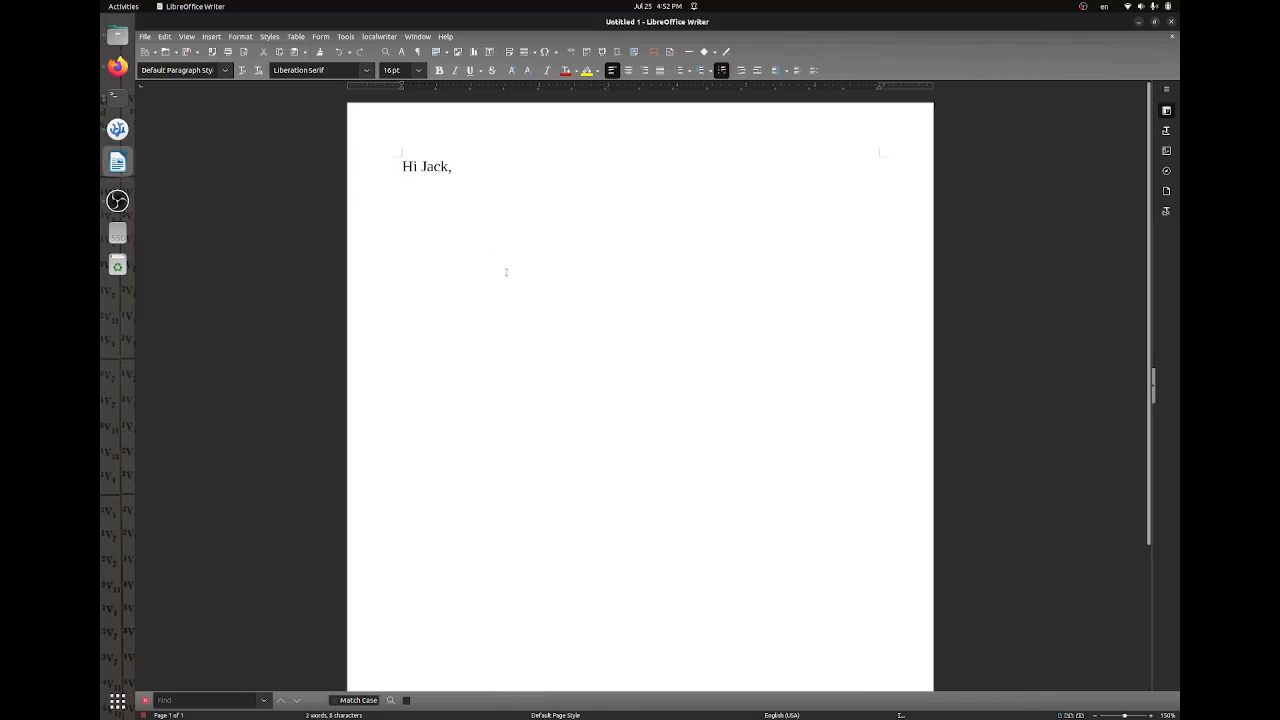
text(I noticed the invoice hasn't been sent yet; can you get on this ASAP?)
key(Return)
Close the email with "Regards," and the sender's first name on separate lines.
text(Regrads)
key(BackSpace)
key(BackSpace)
key(BackSpace)
key(BackSpace)
text(ards,)
key(Return)
text(John)
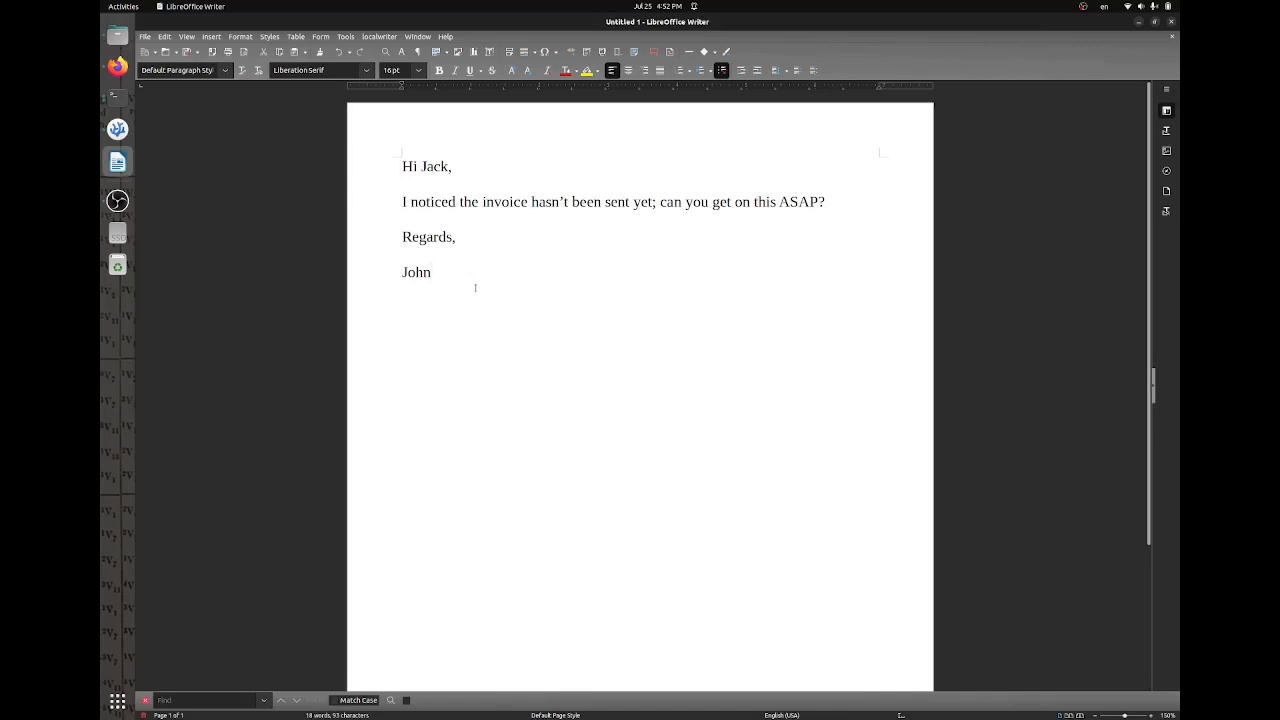
Run Edit Selection on the whole email with the instruction "make the tone of this email much more polite".
drag(475, 288, 354, 145)
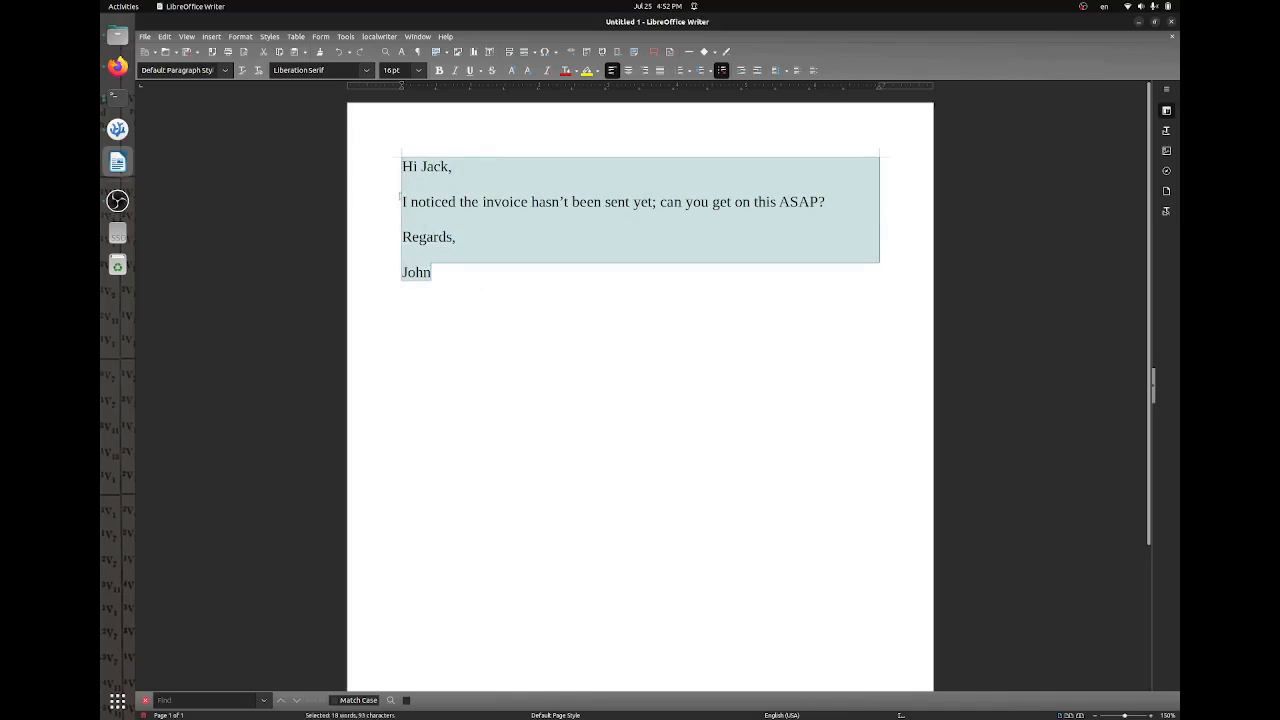
key(ctrl+e)
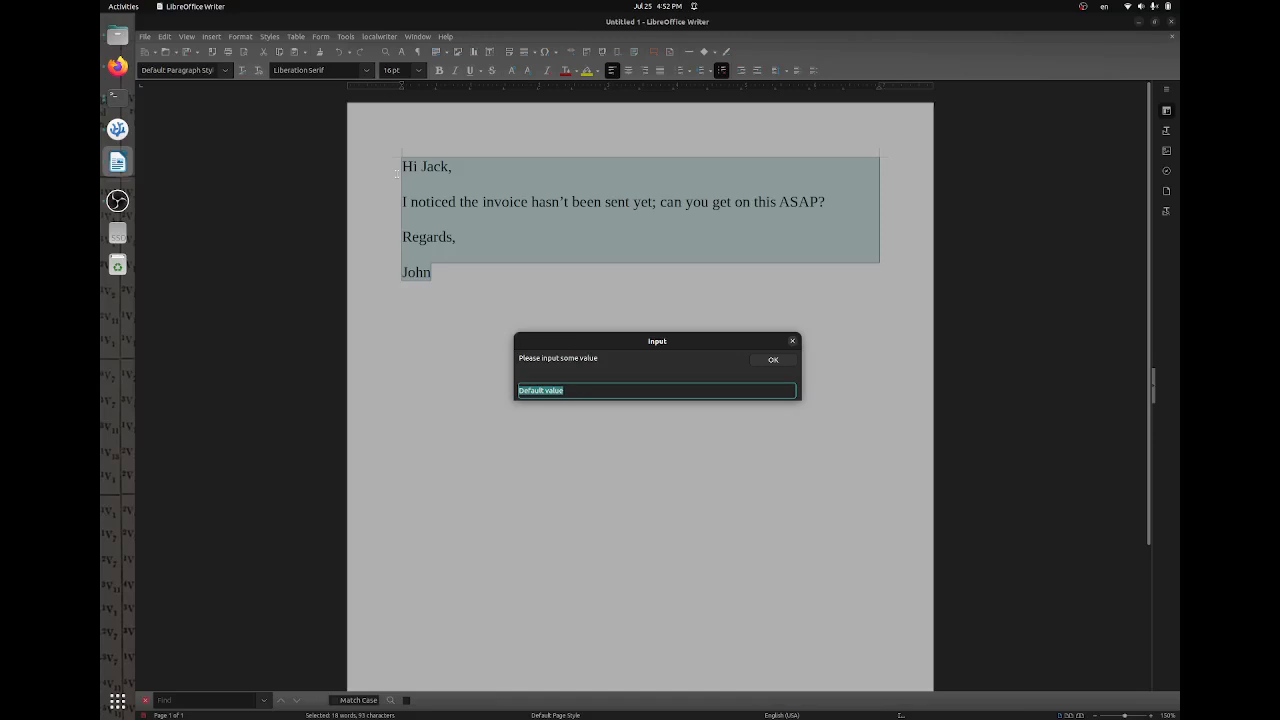
text(make the tone of th)
text(is email much mo)
text(re polite)
key(Return)
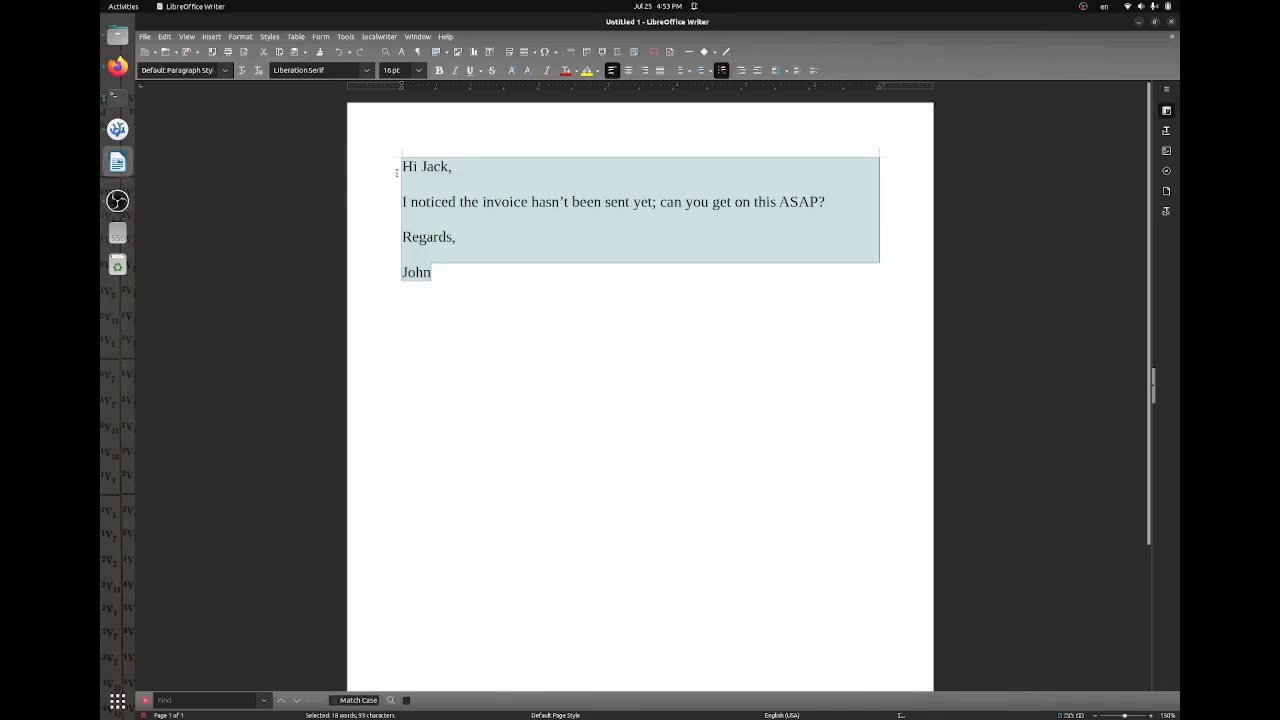
Delete the surplus "END OF DOCUMENT" and "(I" text below the email signature.
drag(407, 413, 398, 374)
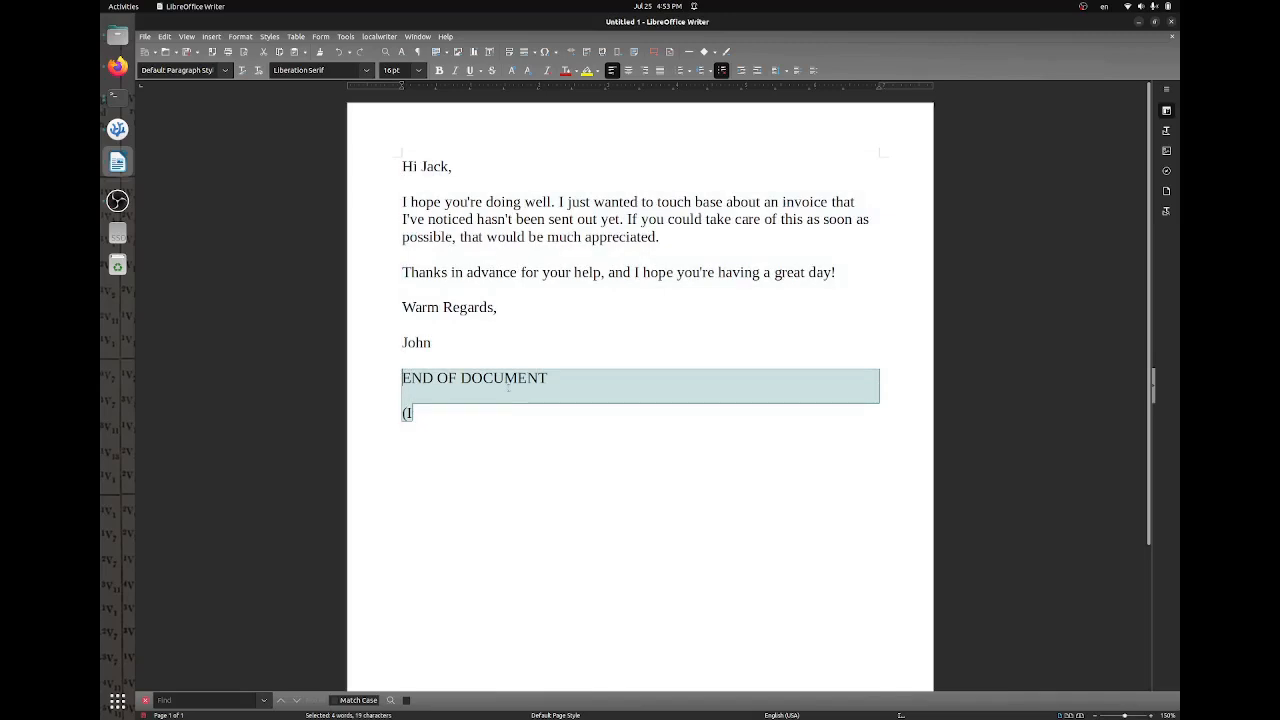
key(BackSpace)
key(BackSpace)
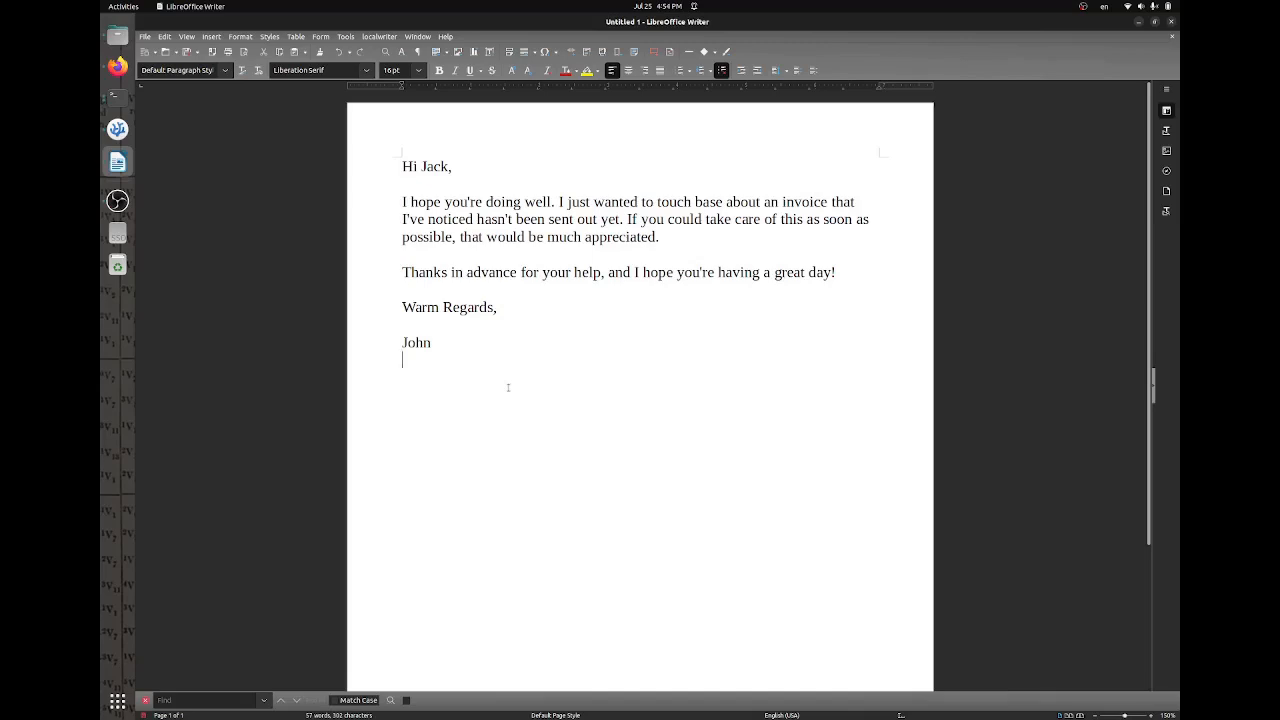
click(379, 36)
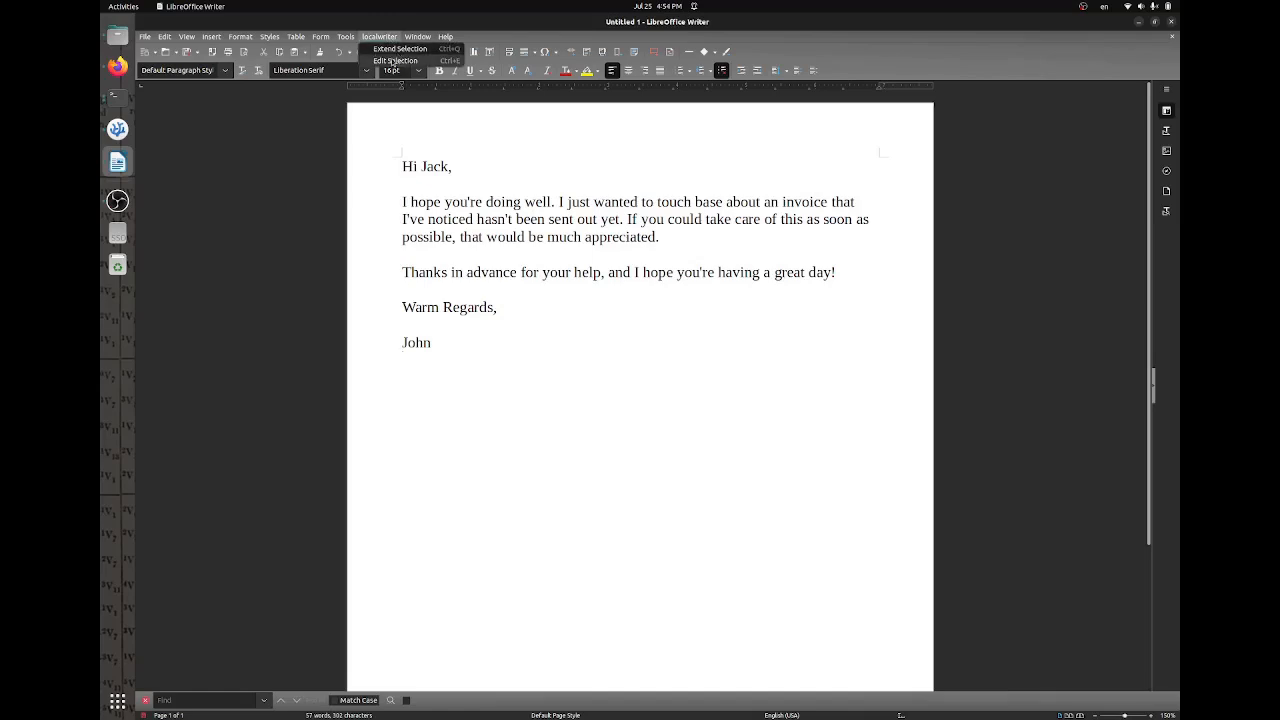
click(503, 266)
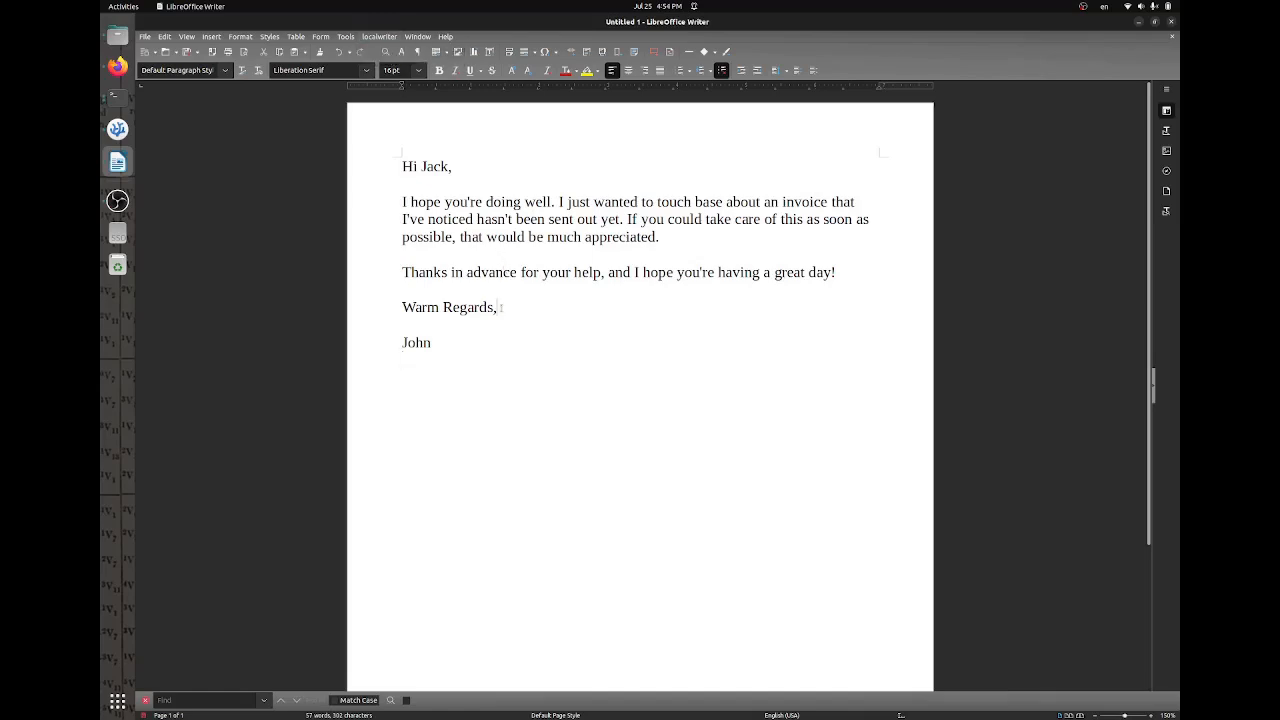